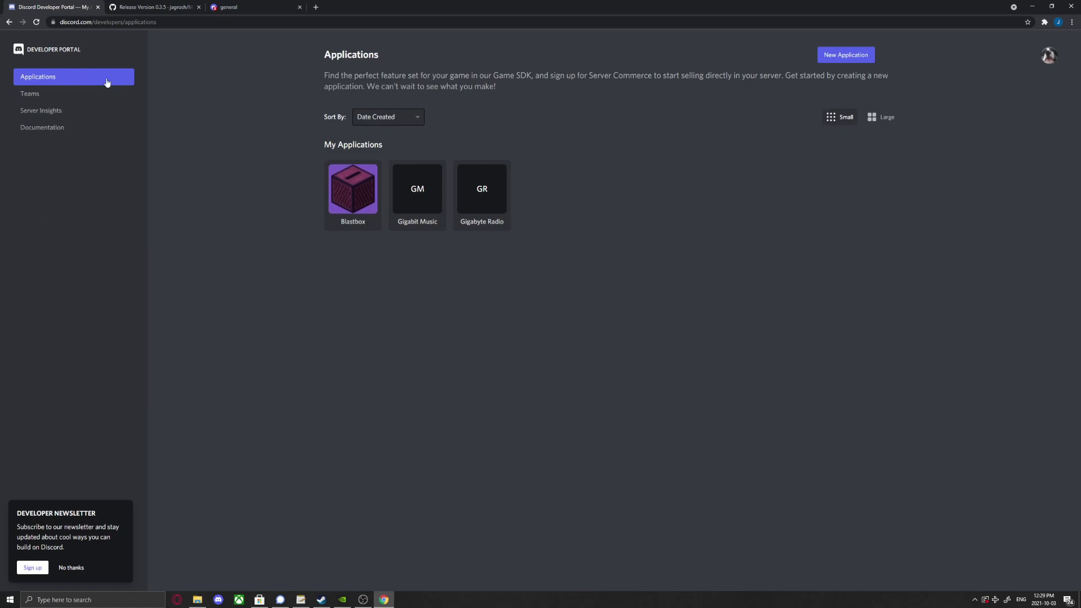
Create a new Developer Portal application named Halo's Boombox.
click(842, 55)
click(491, 311)
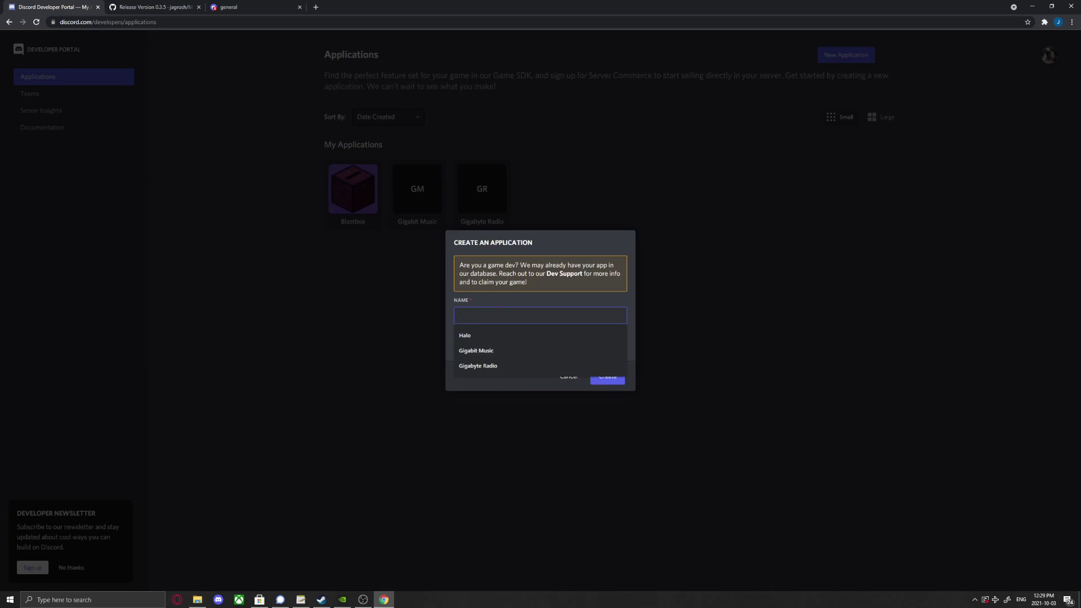
text(Halo's)
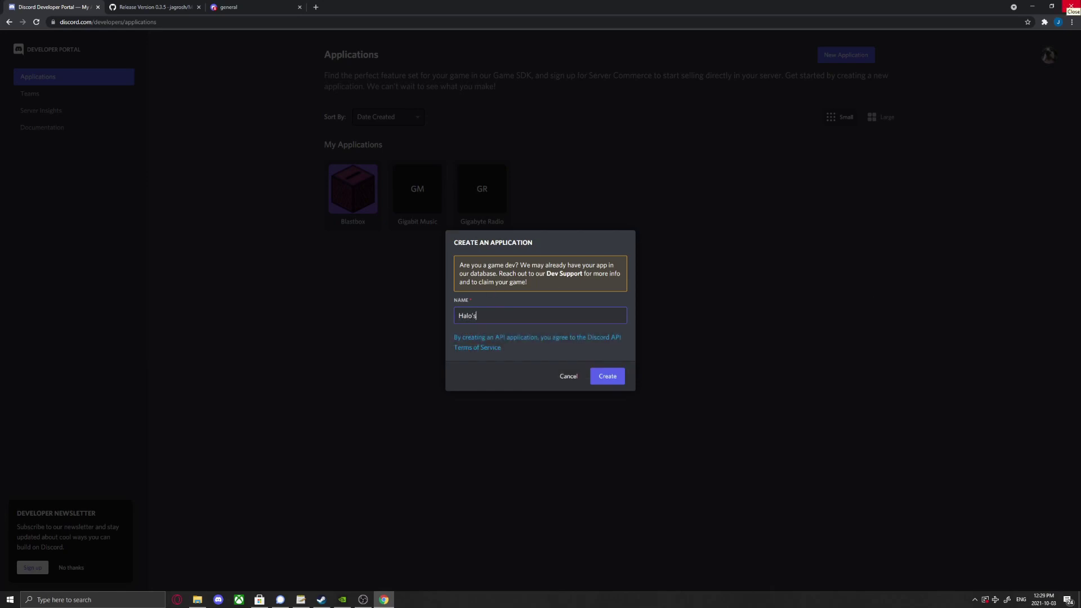
text( Boombox)
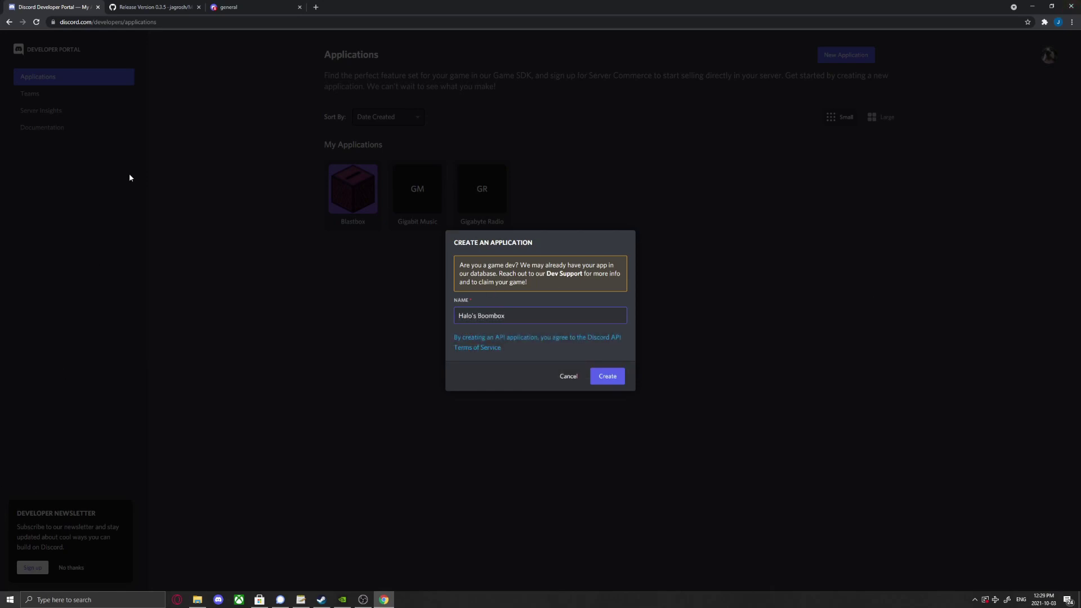
click(609, 377)
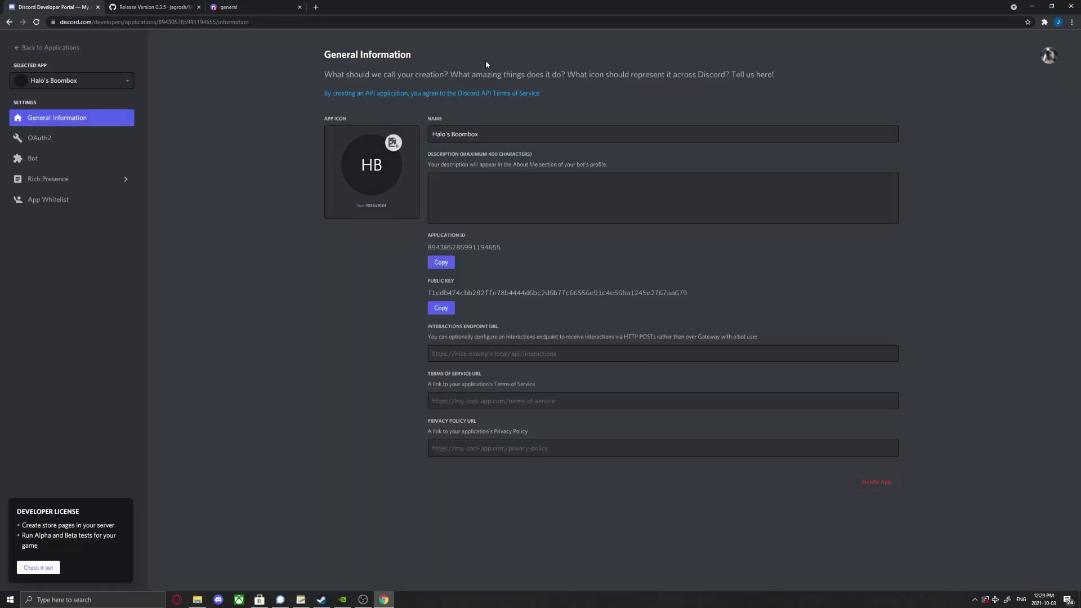
Add a bot user to the Halo's Boombox application.
click(32, 160)
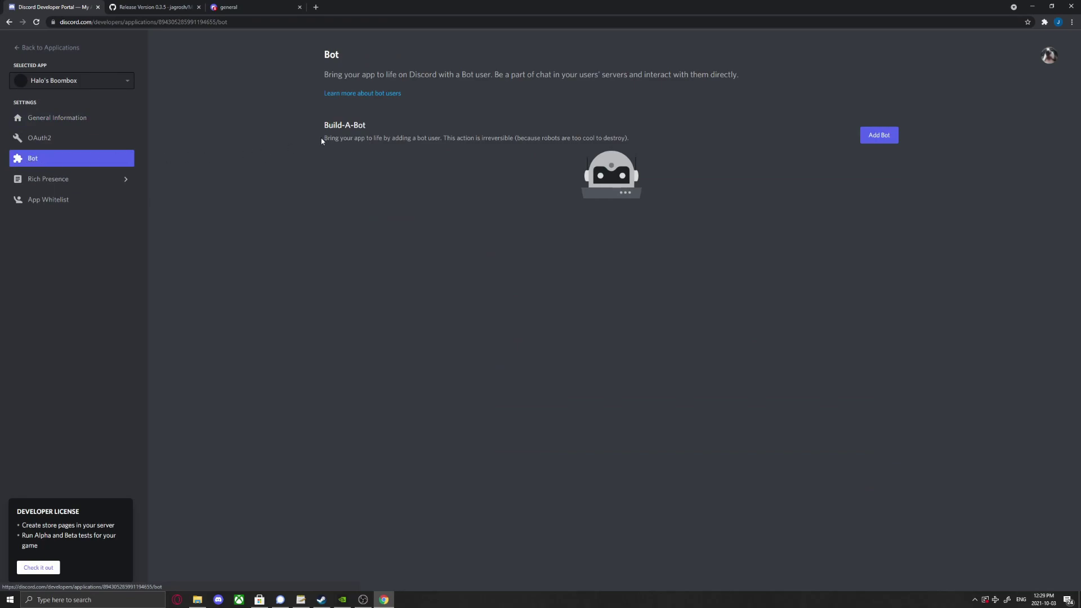
click(877, 141)
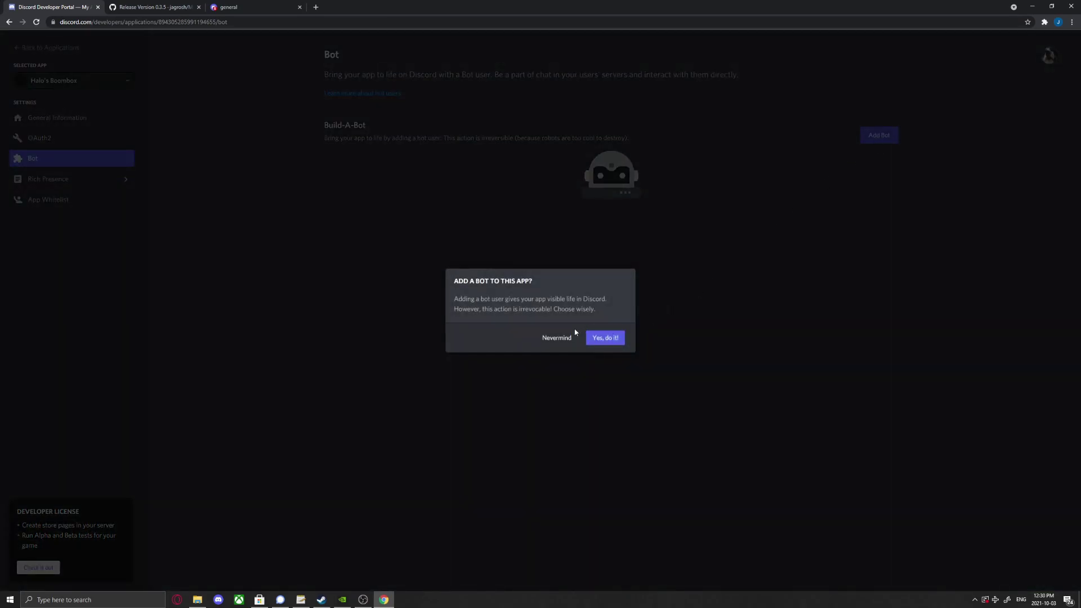
click(605, 336)
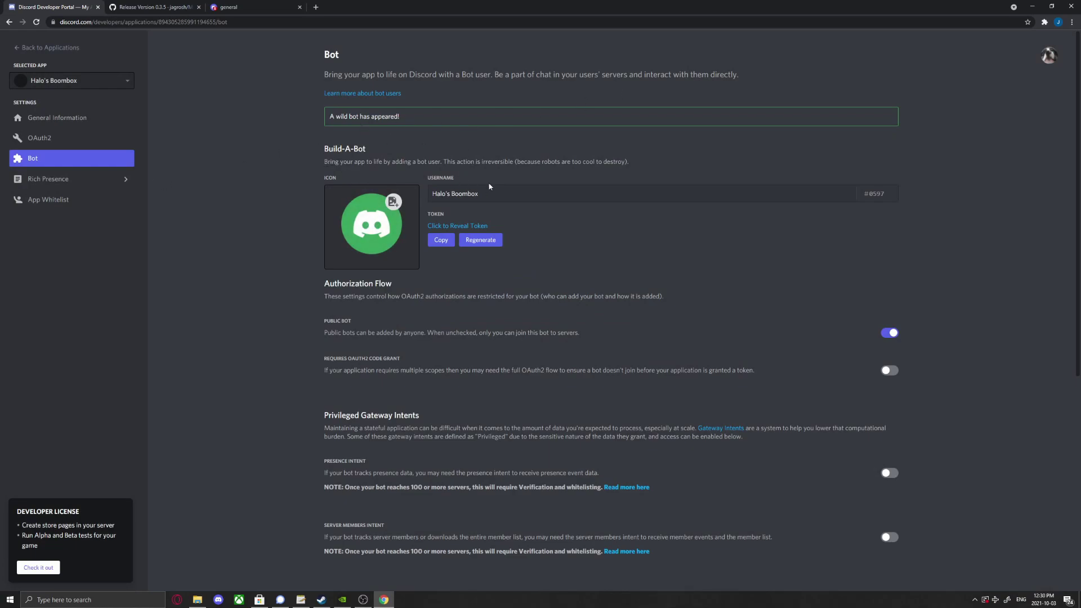
Generate and copy an OAuth2 invite link with bot scope and Administrator permission.
click(45, 144)
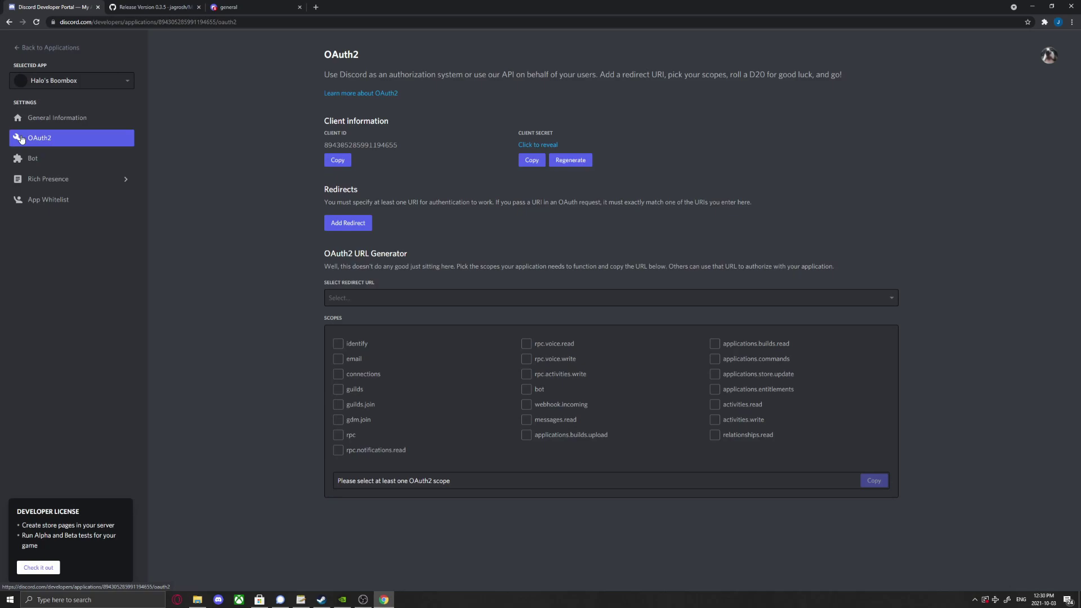
click(526, 389)
scroll(507, 423, down, 1)
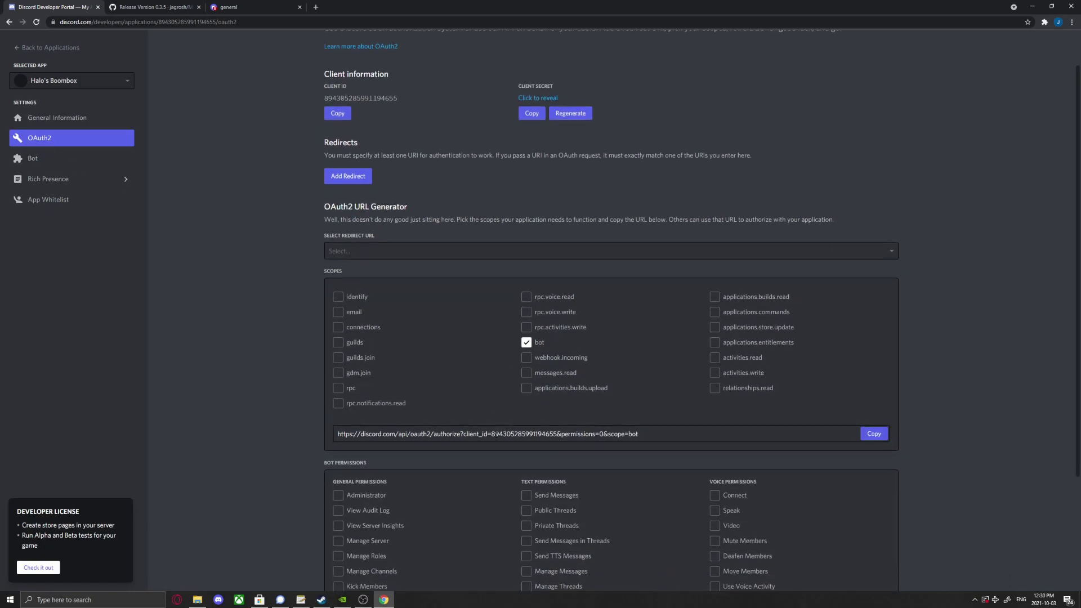
click(339, 461)
scroll(356, 418, down, 2)
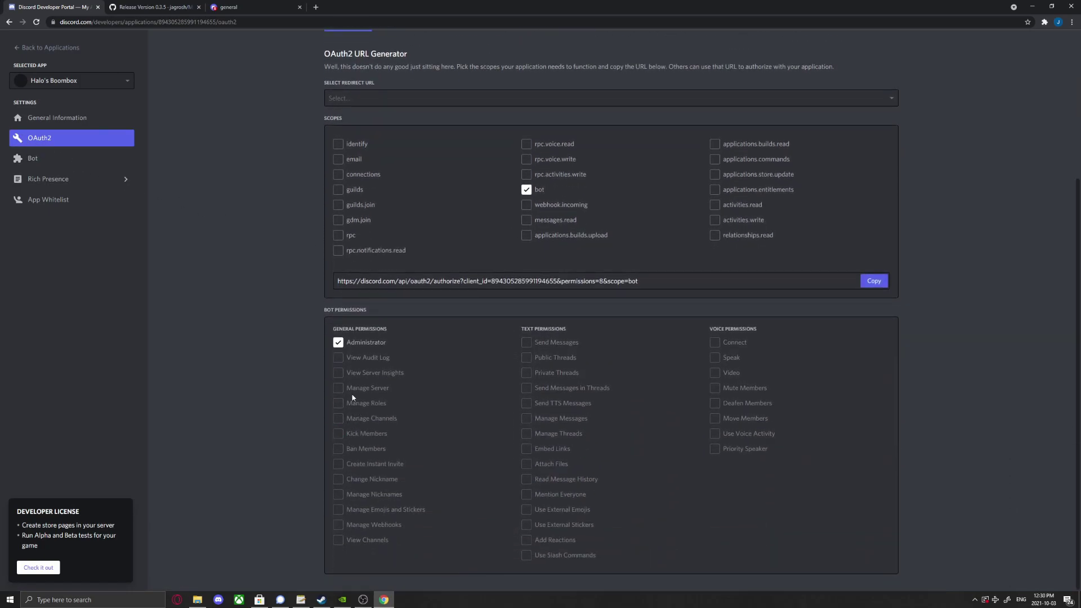
click(875, 283)
Load the copied invite link in a new browser tab.
click(317, 8)
key(ctrl+v)
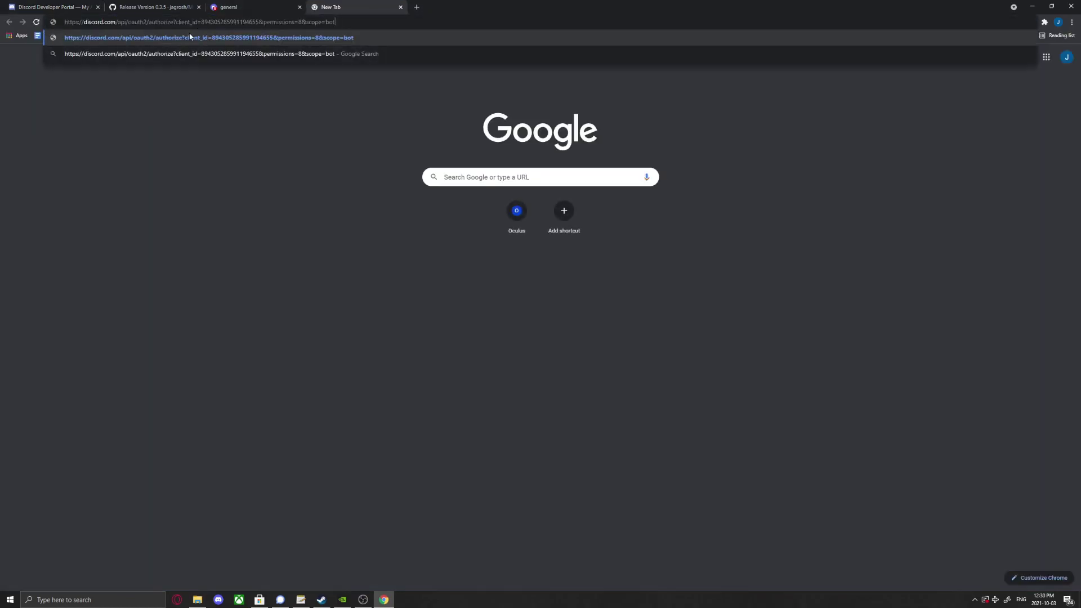
key(Return)
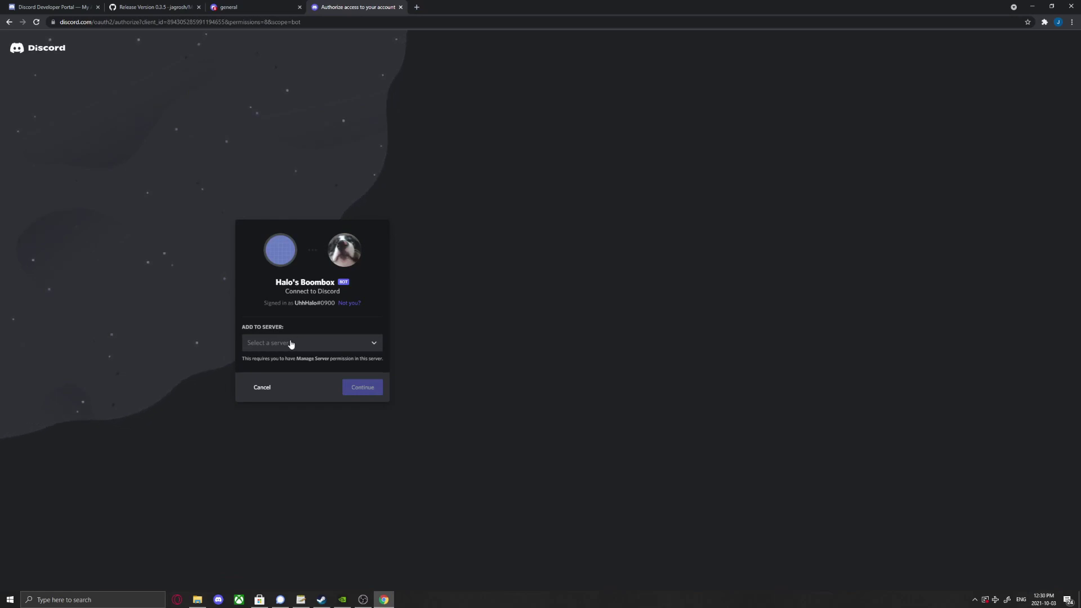
Authorize the bot into your server with Administrator, check general, then return to the portal.
click(290, 343)
click(285, 428)
click(361, 388)
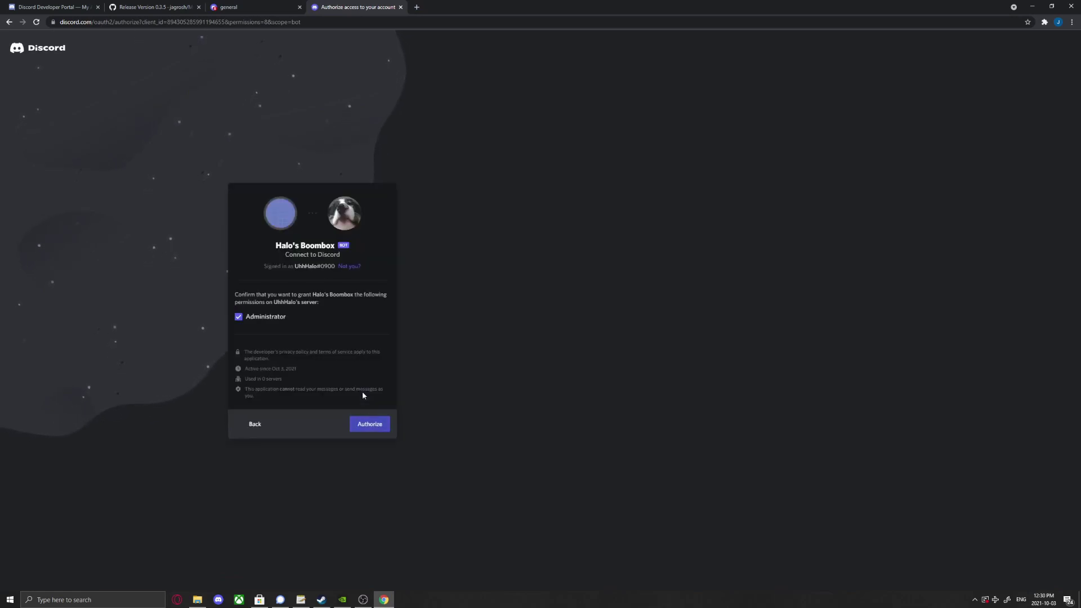
click(363, 423)
click(262, 367)
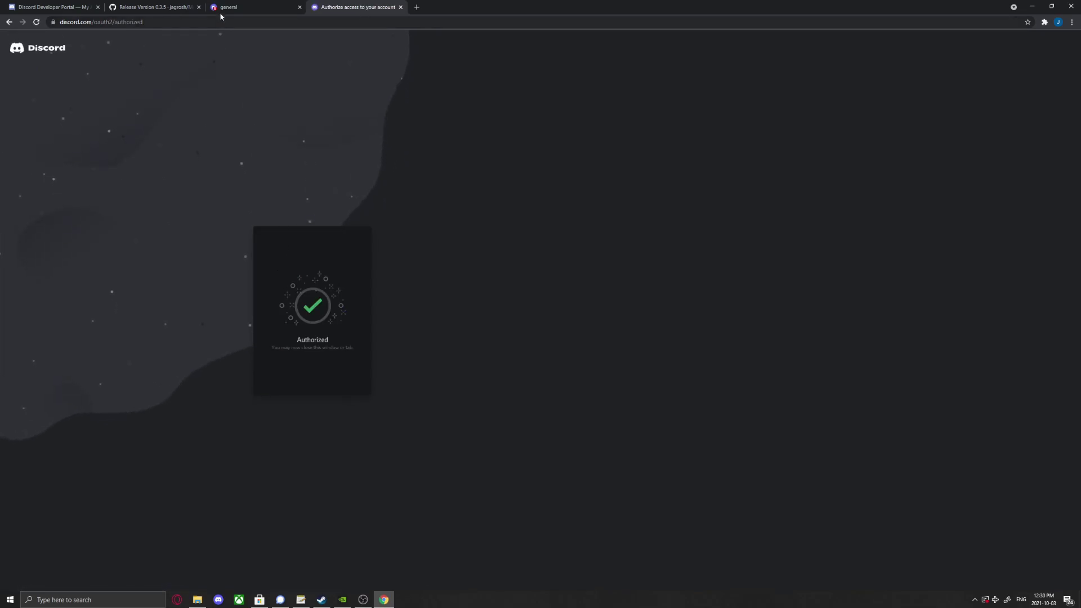
click(253, 7)
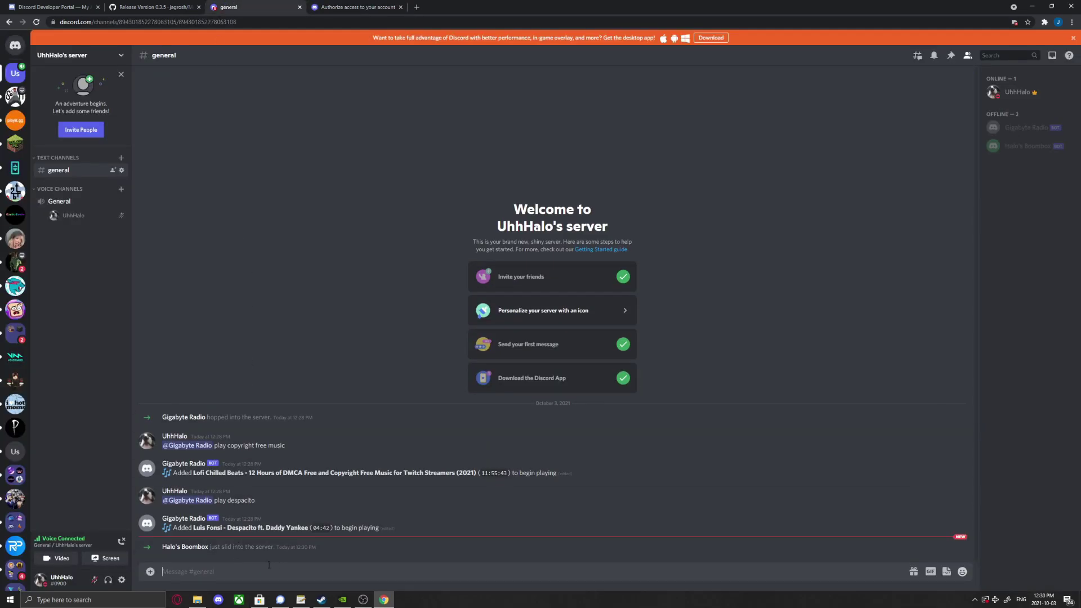
mouse_move(549, 547)
click(63, 7)
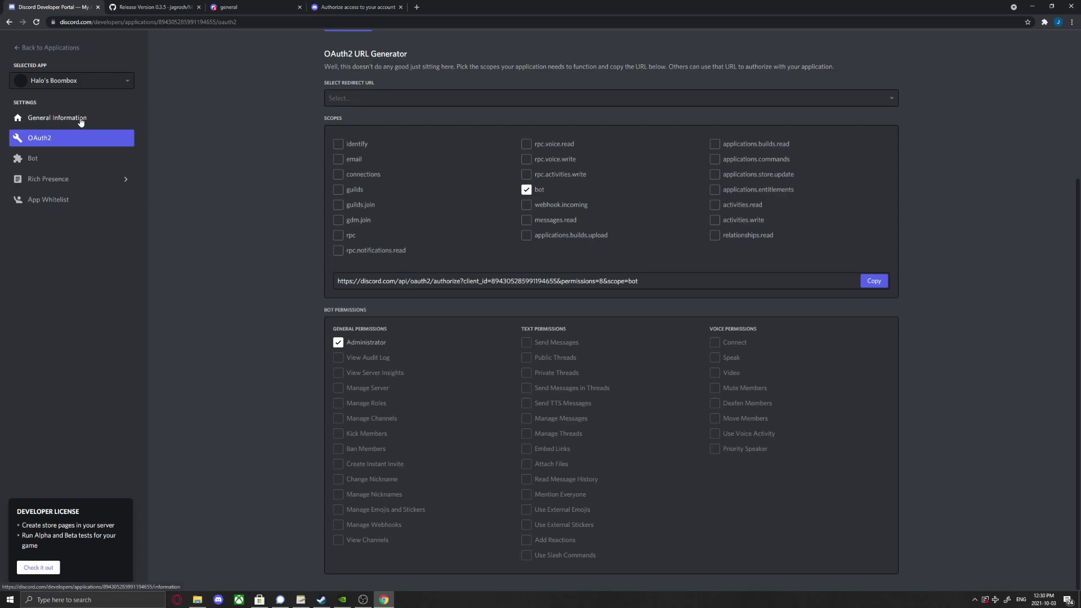
Open the bot settings and review the JMusicBot 0.3.5 GitHub release page.
click(59, 160)
click(152, 8)
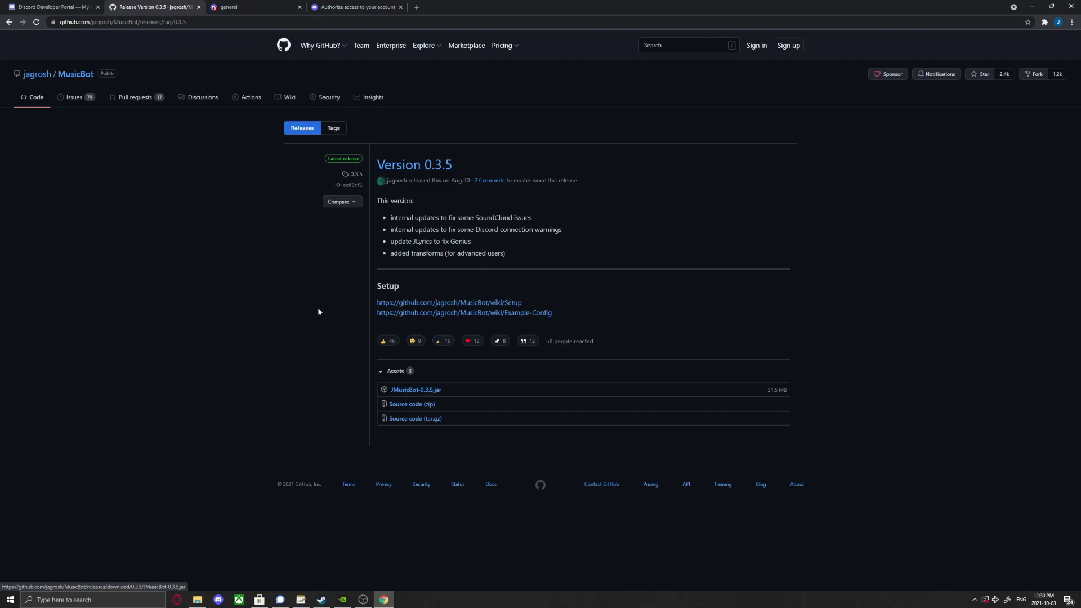
click(63, 5)
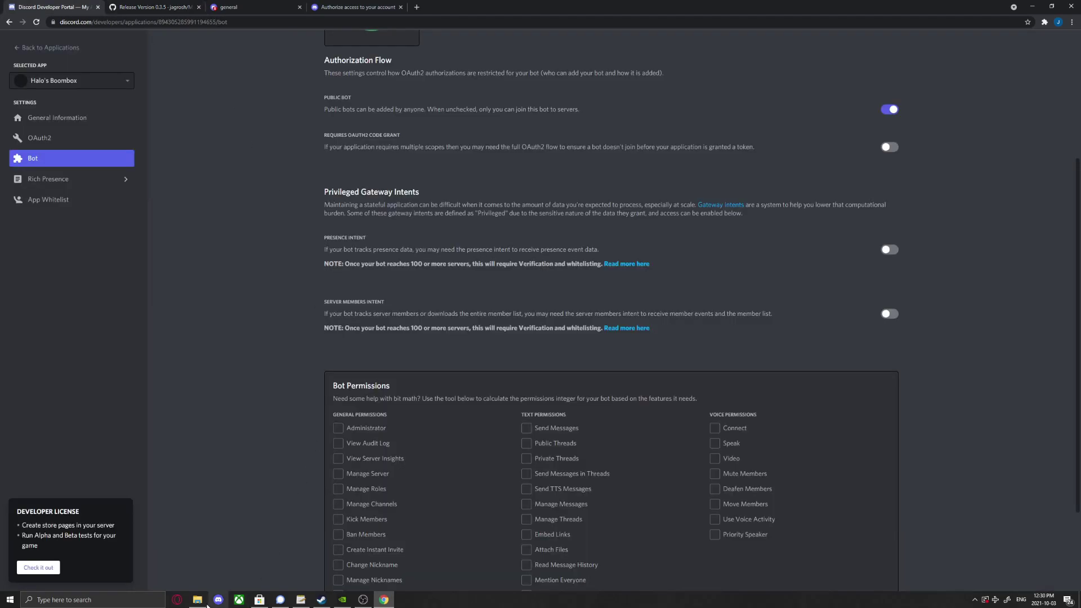
click(197, 600)
Launch JMusicBot-0.3.5 and arrange windows so its token prompt is visible.
double_click(659, 138)
scroll(326, 180, up, 5)
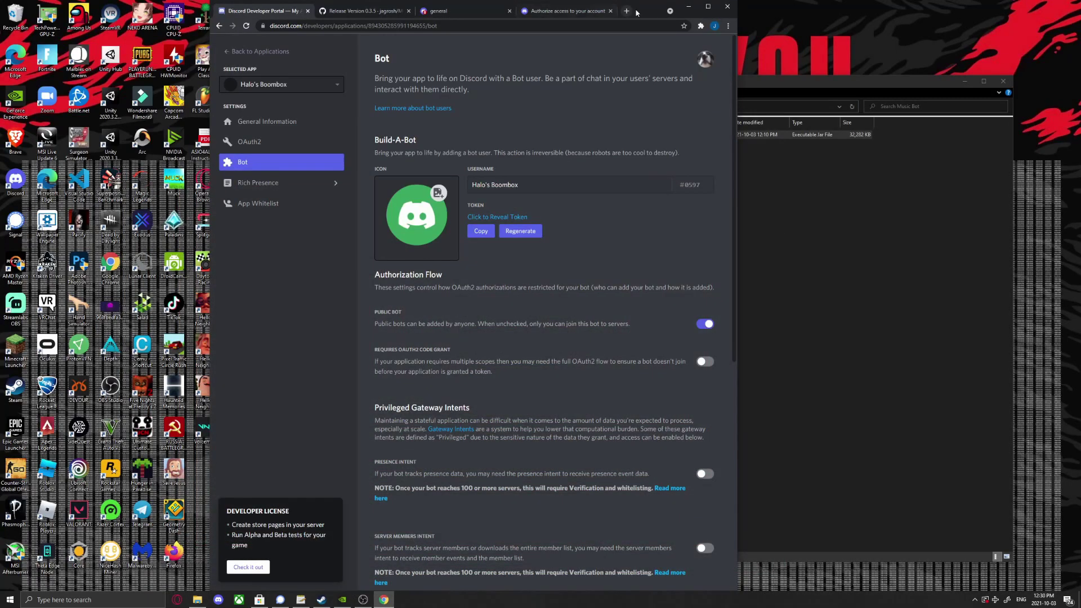
drag(637, 10, 440, 21)
drag(684, 78, 793, 80)
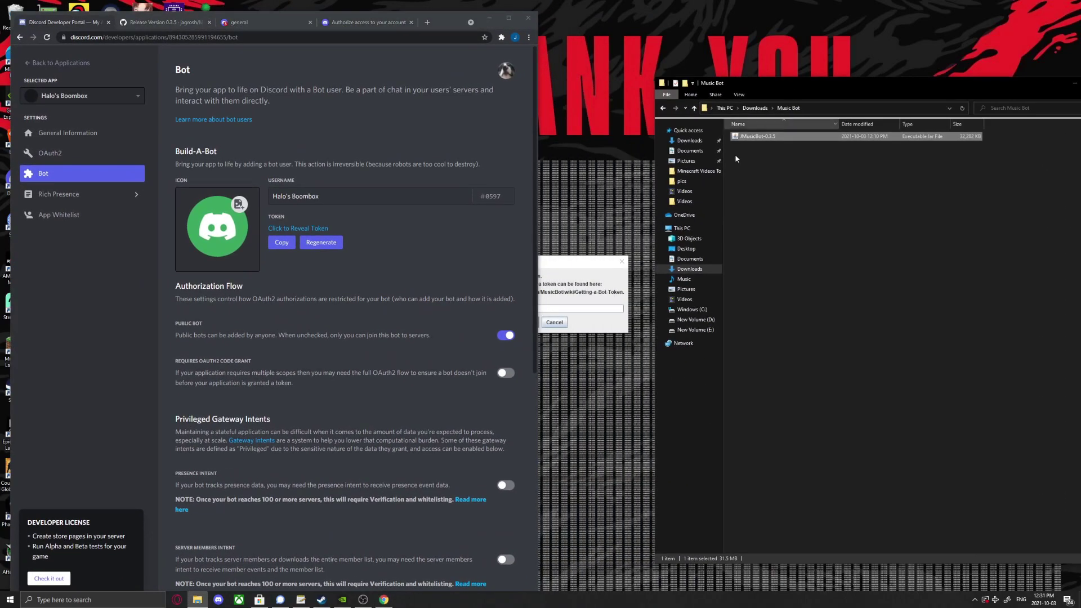
drag(575, 260, 747, 247)
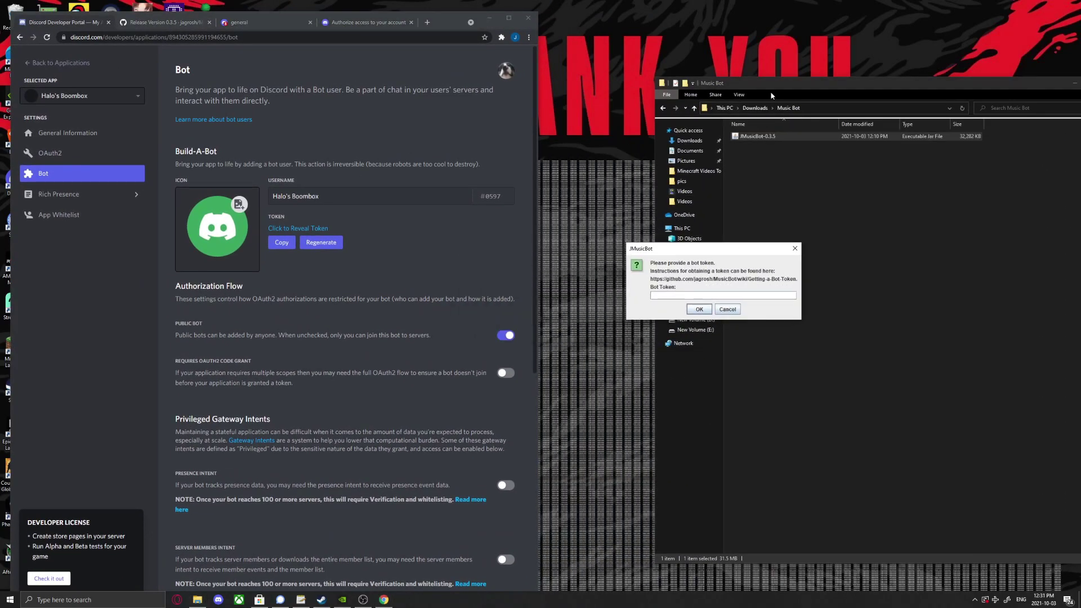
click(830, 85)
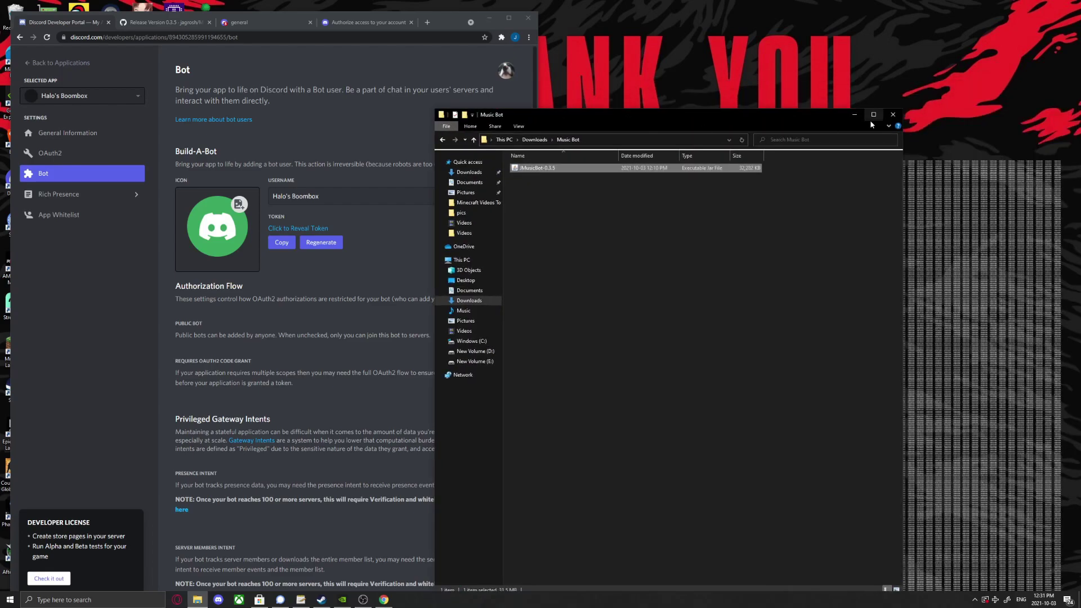
click(197, 600)
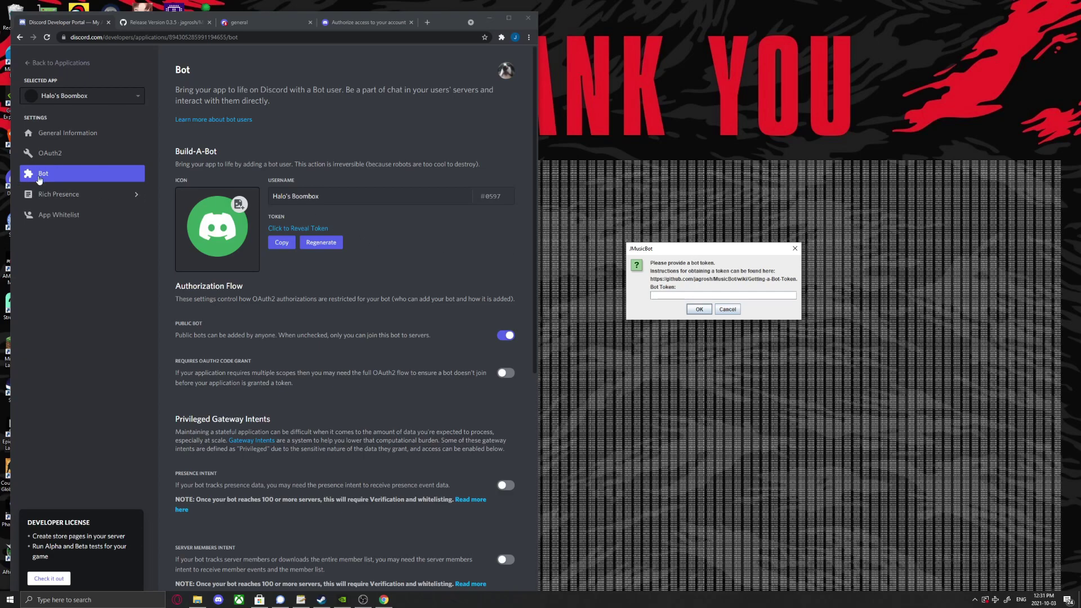
Copy Halo's Boombox's token from the portal and submit it to JMusicBot.
click(280, 242)
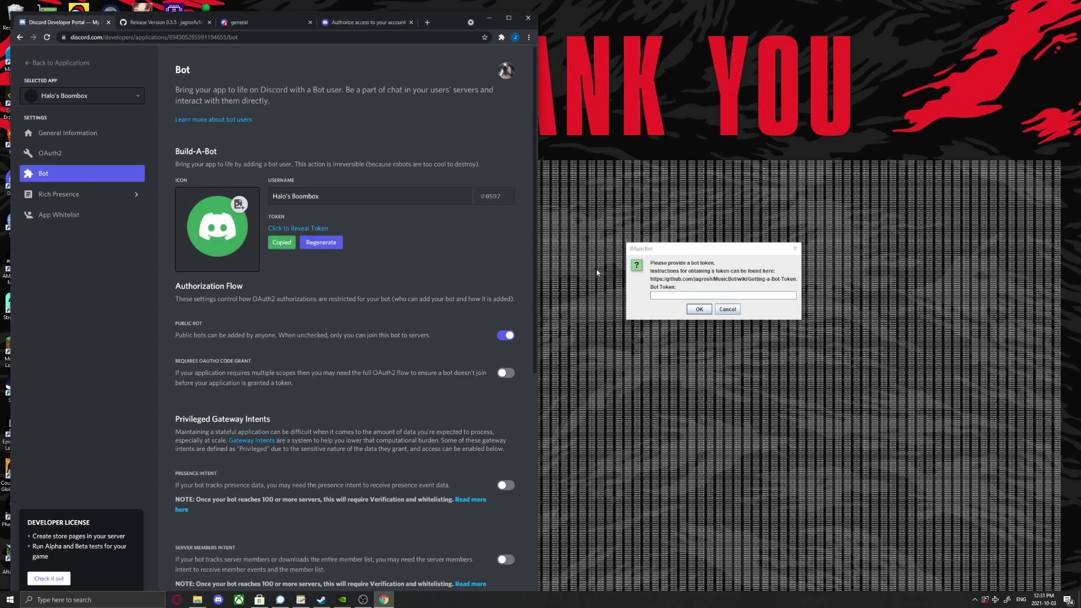
key(ctrl+v)
key(Return)
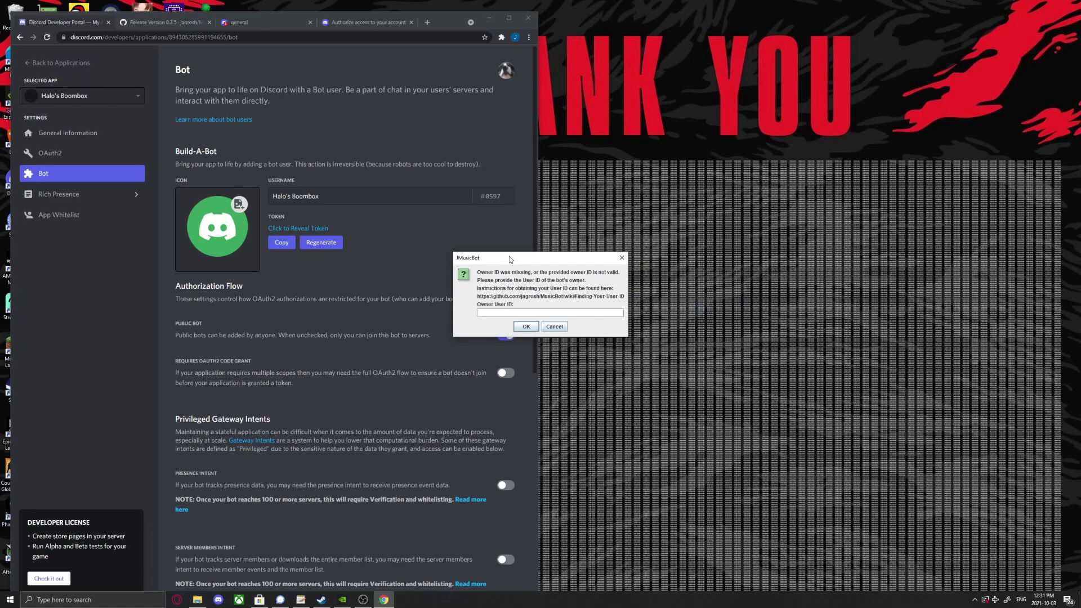
drag(509, 250, 607, 224)
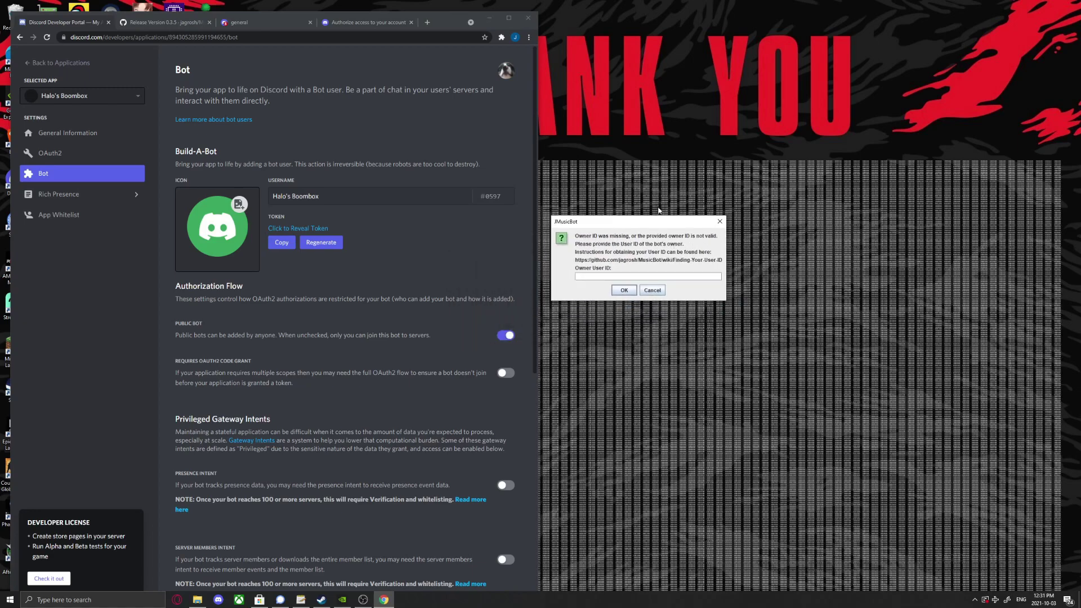
Copy your Discord user ID from the member list and submit it as JMusicBot's owner.
click(253, 22)
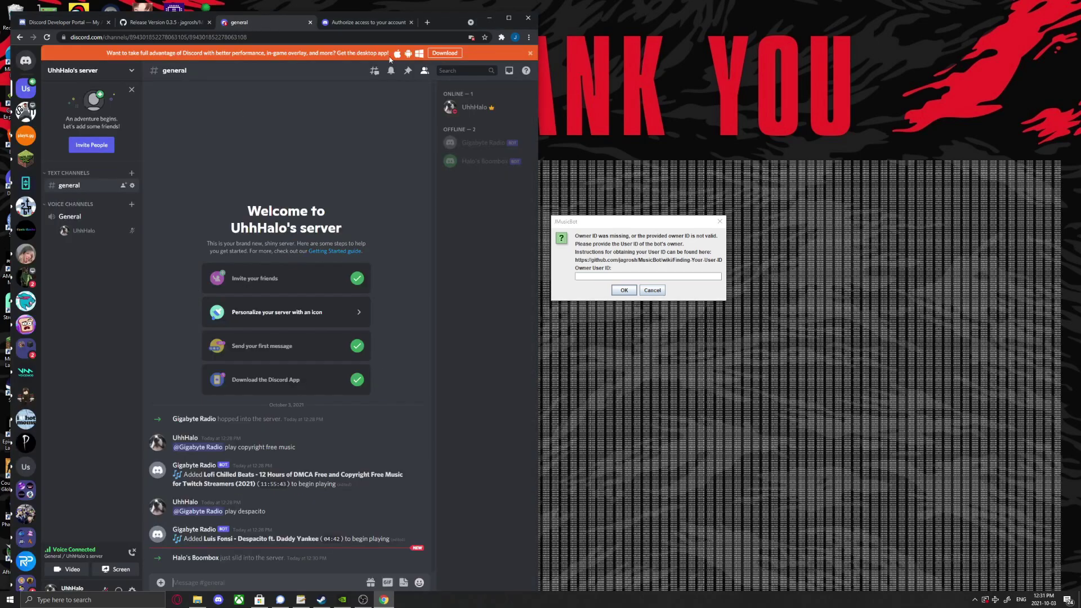
right_click(472, 107)
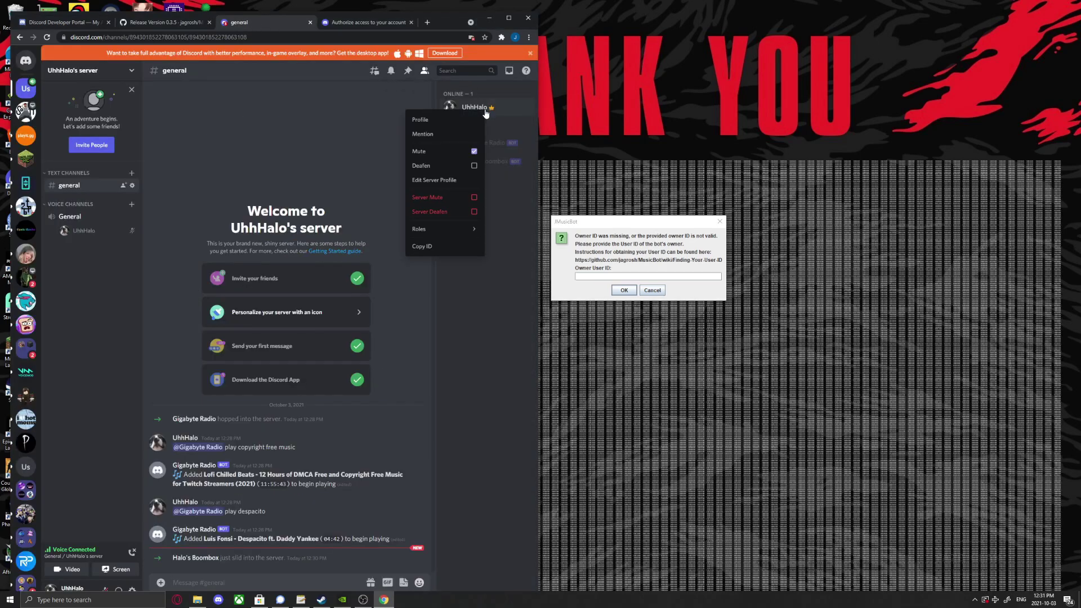
click(446, 246)
right_click(452, 108)
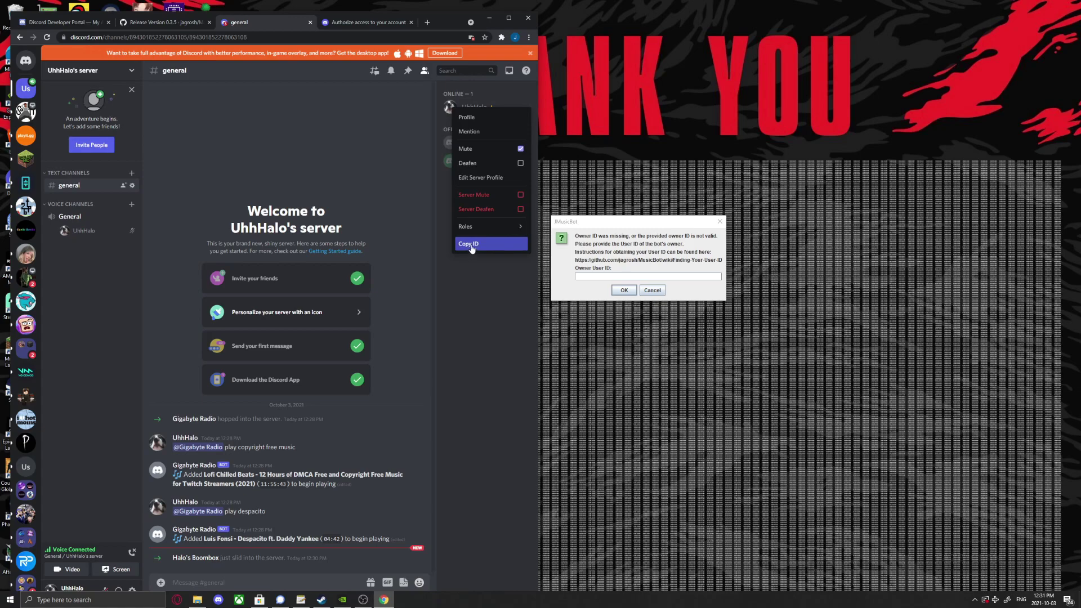
click(585, 273)
key(ctrl+v)
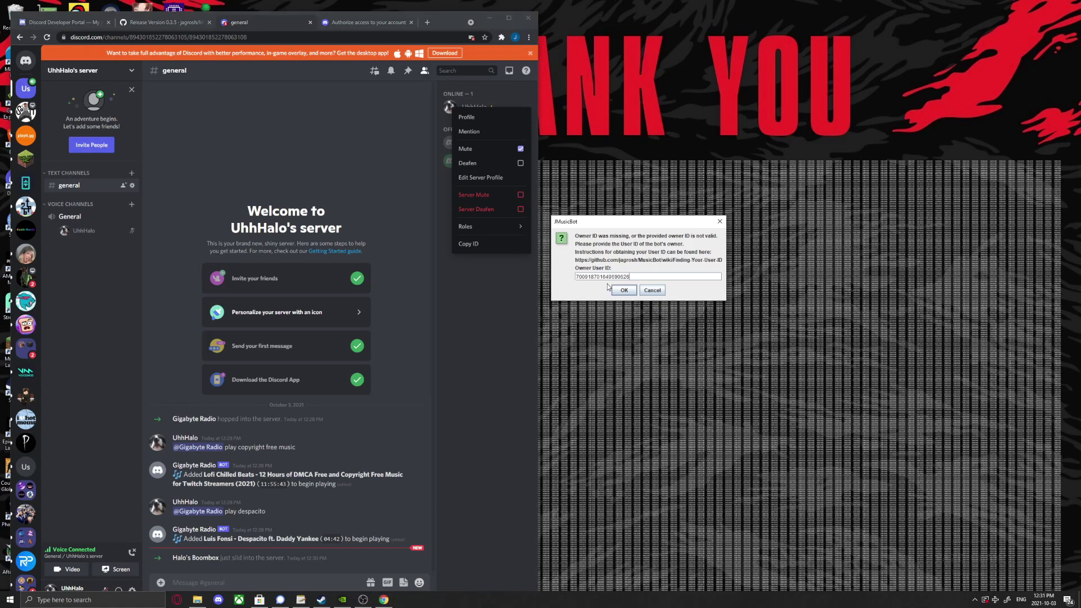
click(615, 292)
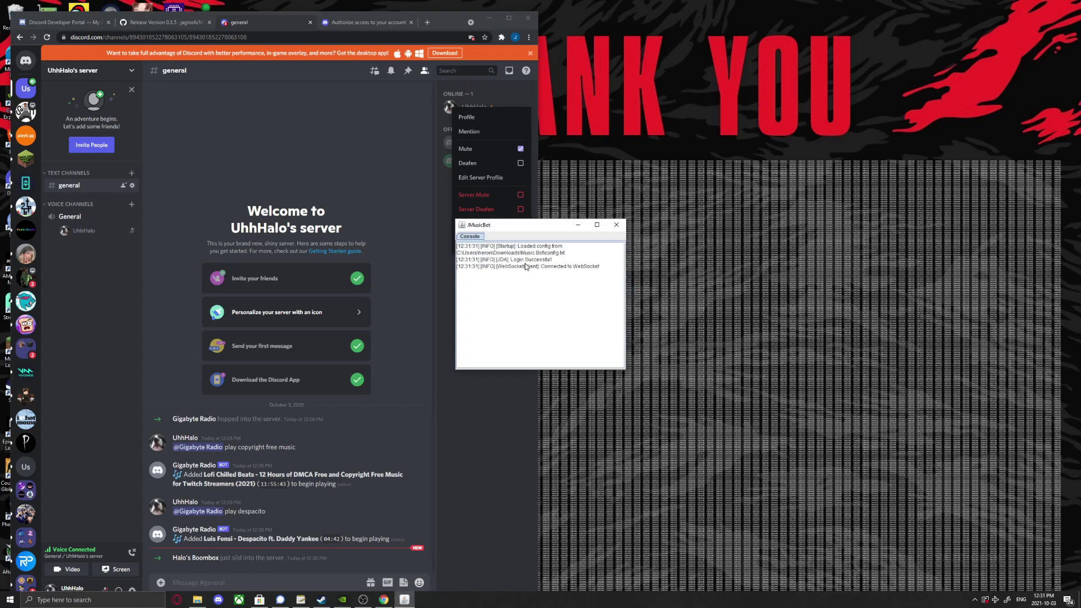
Maximize the browser and move the JMusicBot console aside.
mouse_move(526, 230)
mouse_down()
mouse_move(599, 182)
mouse_move(589, 124)
mouse_move(638, 162)
mouse_up()
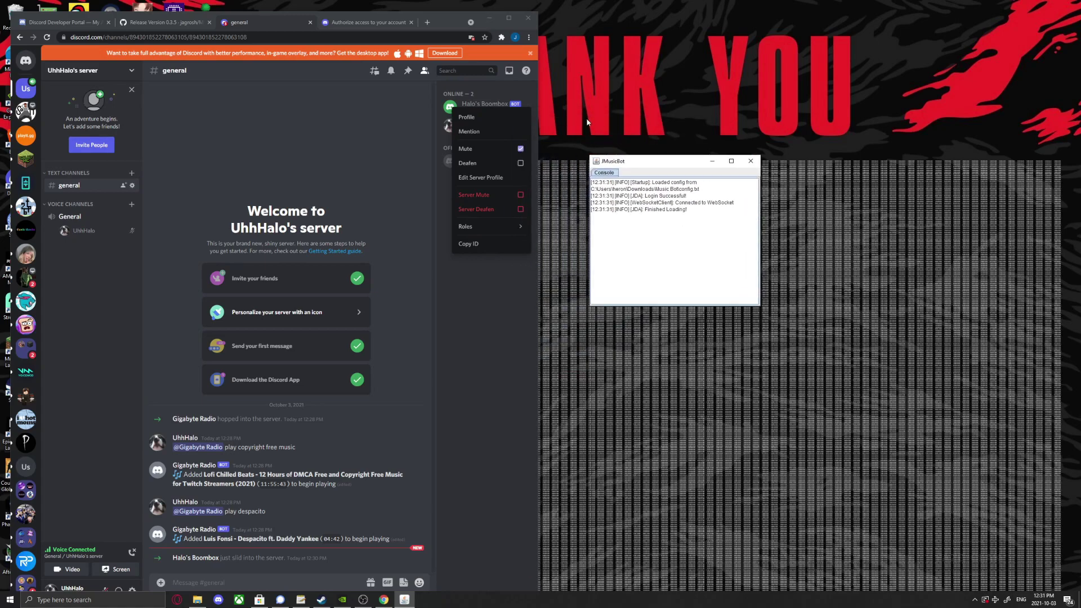
click(507, 20)
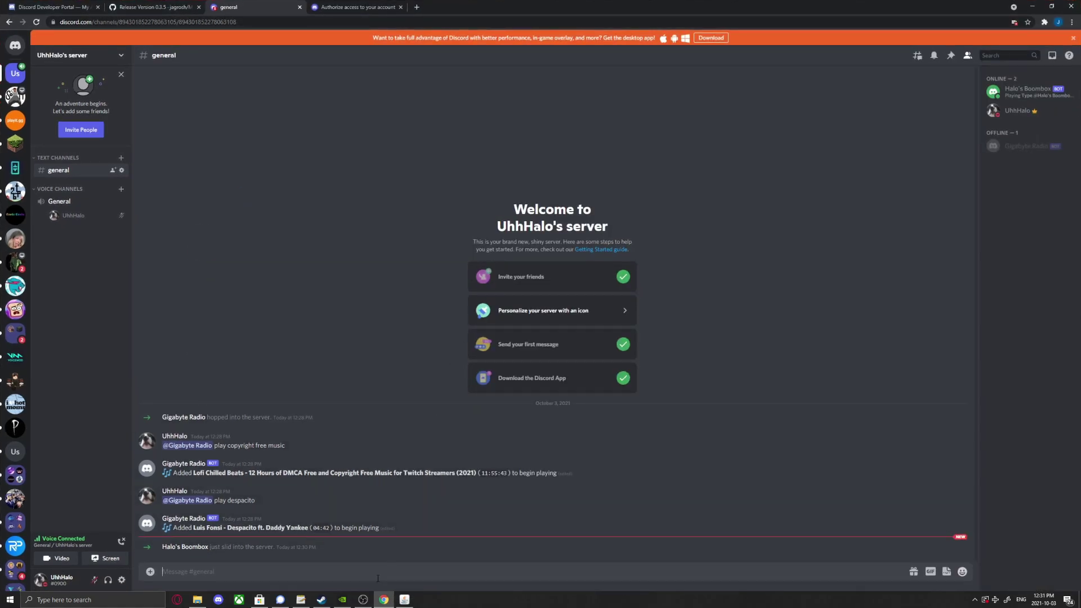
click(404, 600)
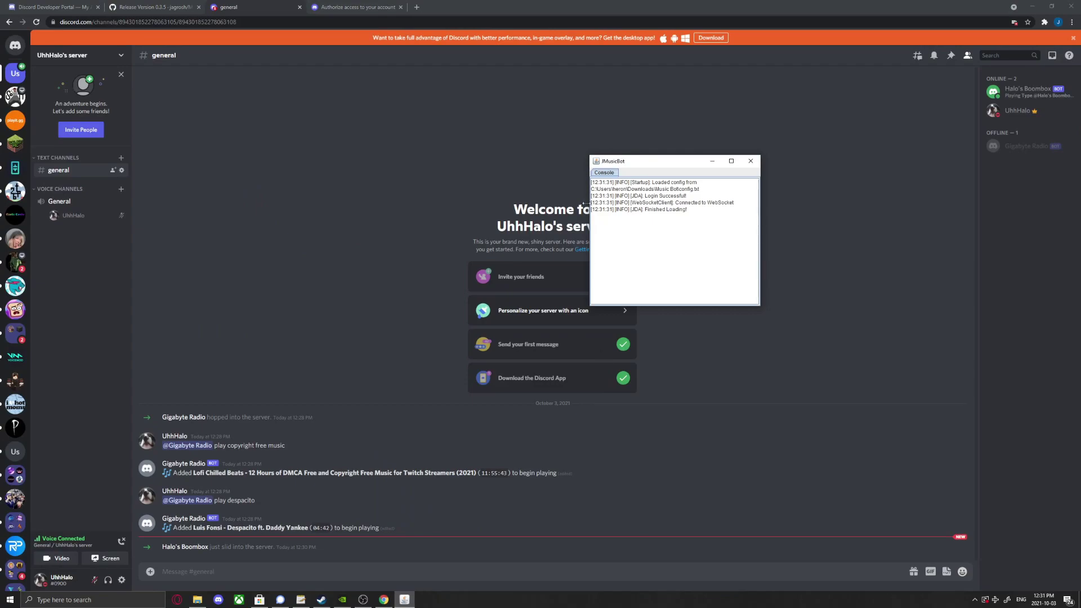
mouse_move(661, 163)
mouse_down()
mouse_move(721, 151)
mouse_move(641, 125)
mouse_move(668, 81)
mouse_up()
Shut down JMusicBot and relaunch it from the Music Bot folder.
click(733, 85)
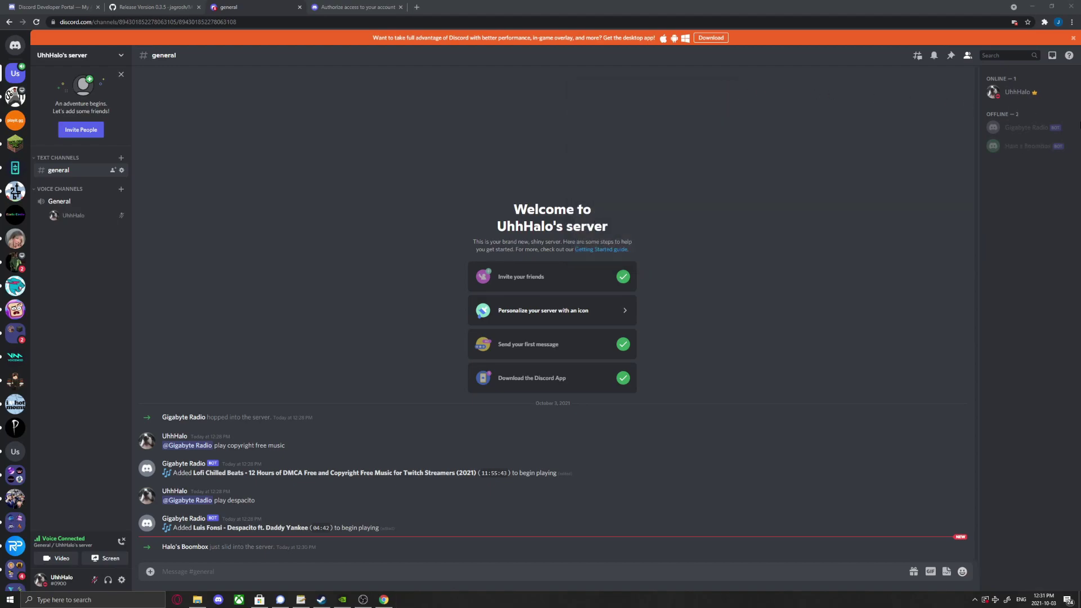
click(196, 600)
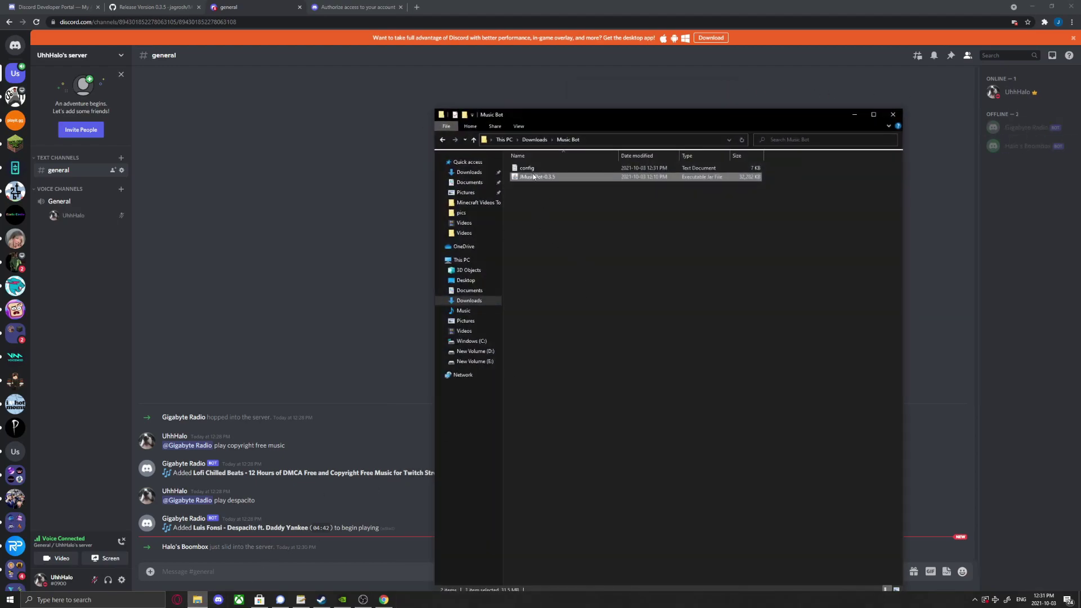
click(855, 114)
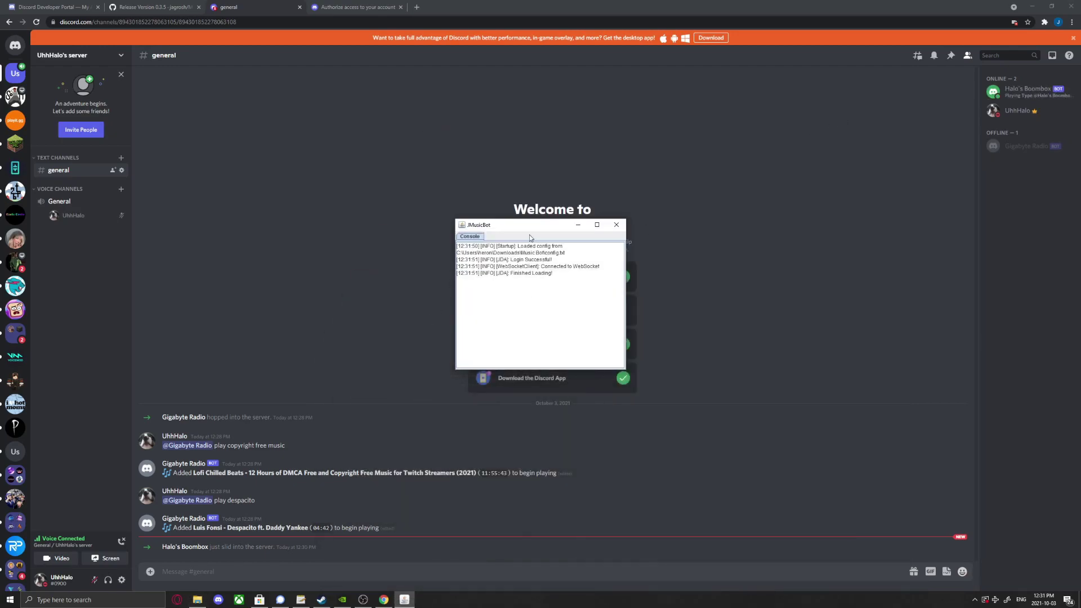
drag(529, 226, 775, 67)
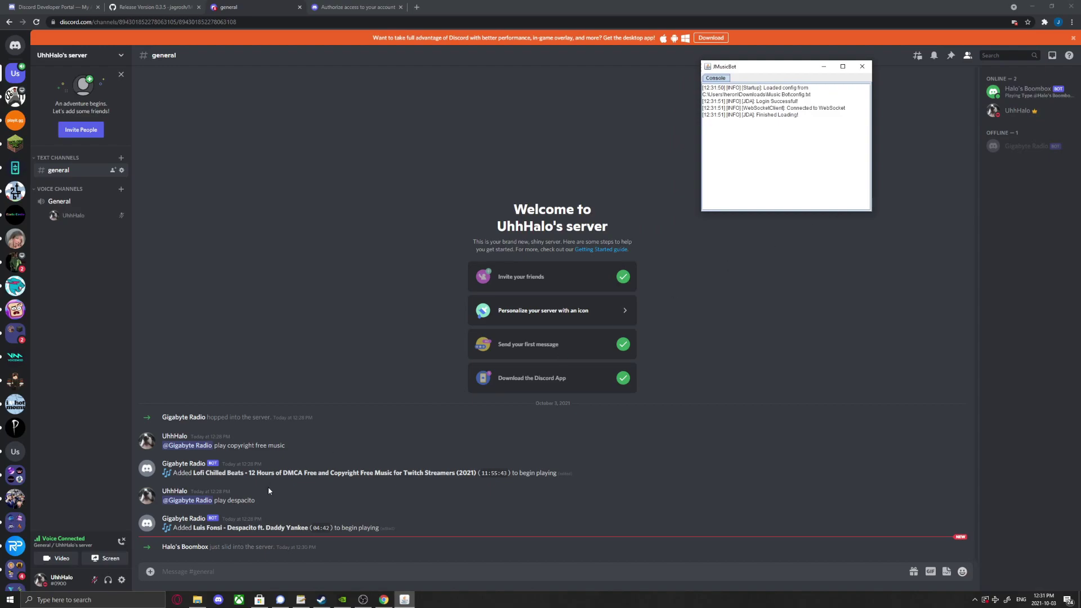
click(246, 567)
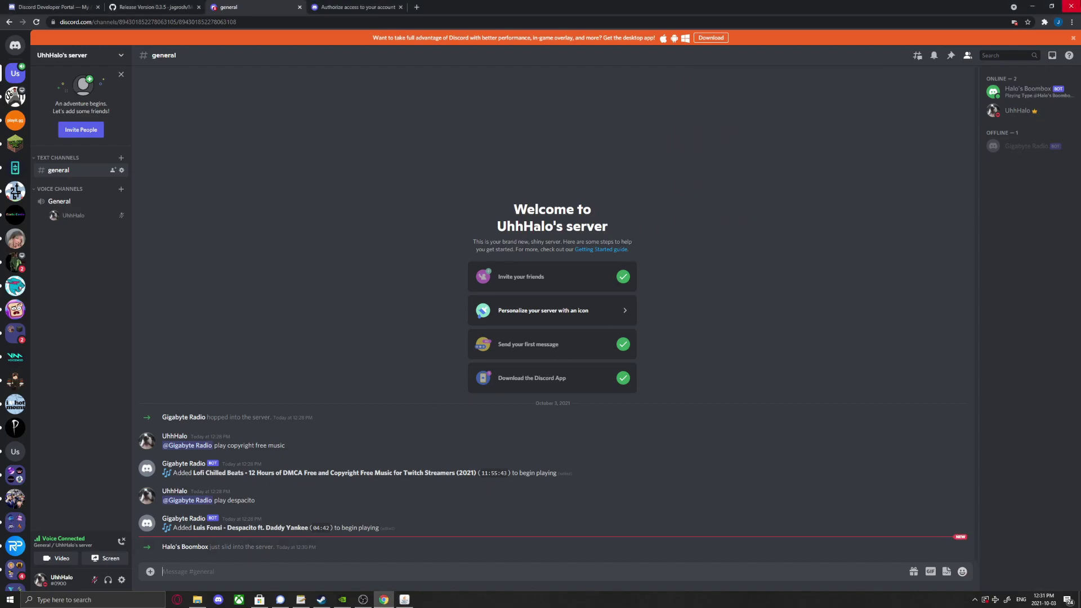
text(@halo)
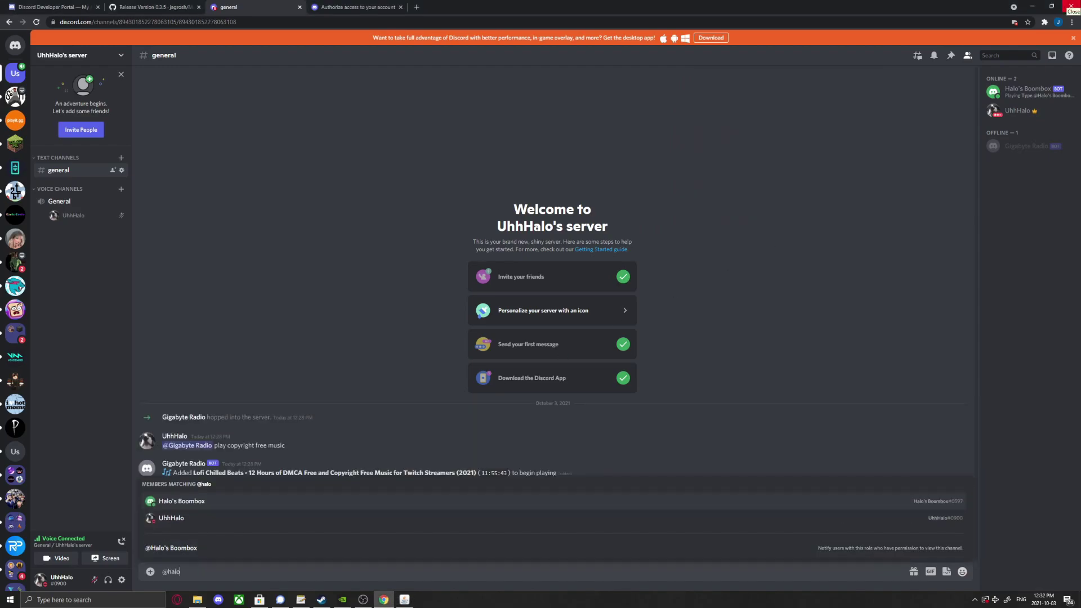
key(Return)
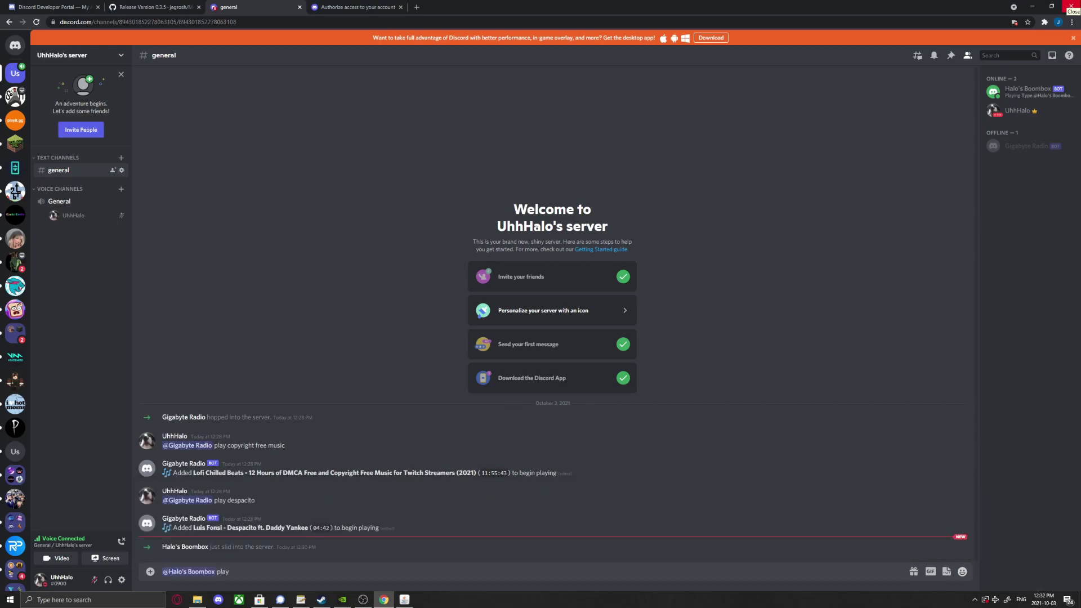
text(d)
text(ight)
text(ee)
key(Return)
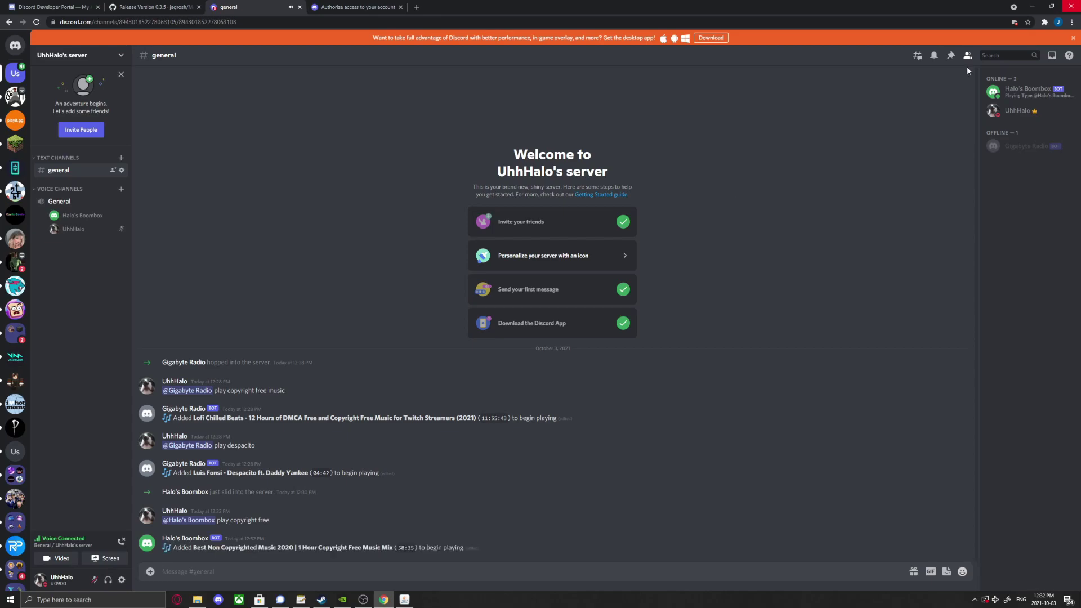
right_click(85, 215)
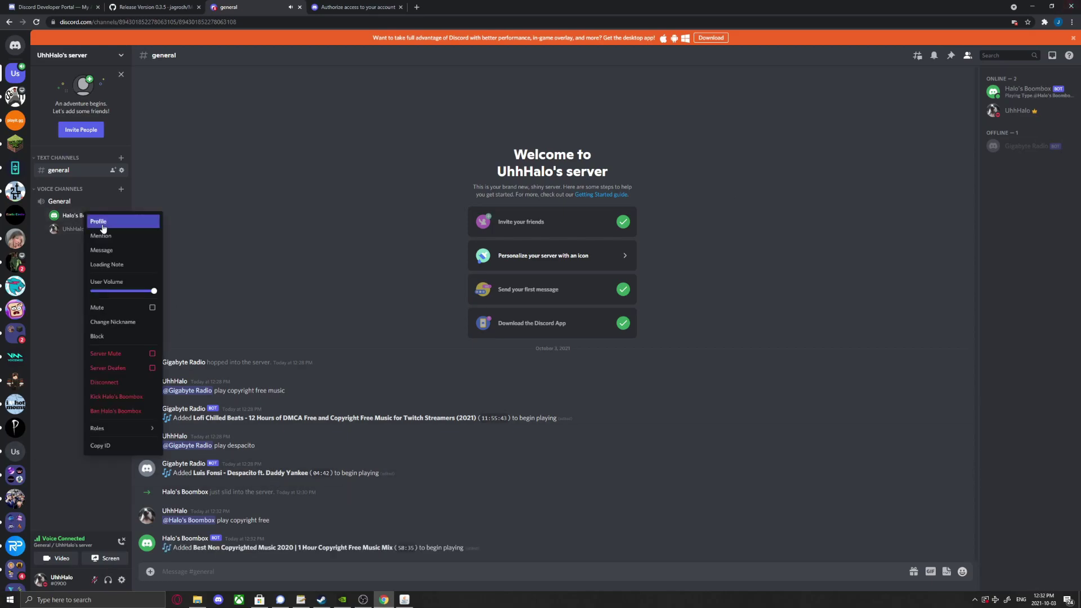
drag(154, 291, 109, 291)
click(297, 266)
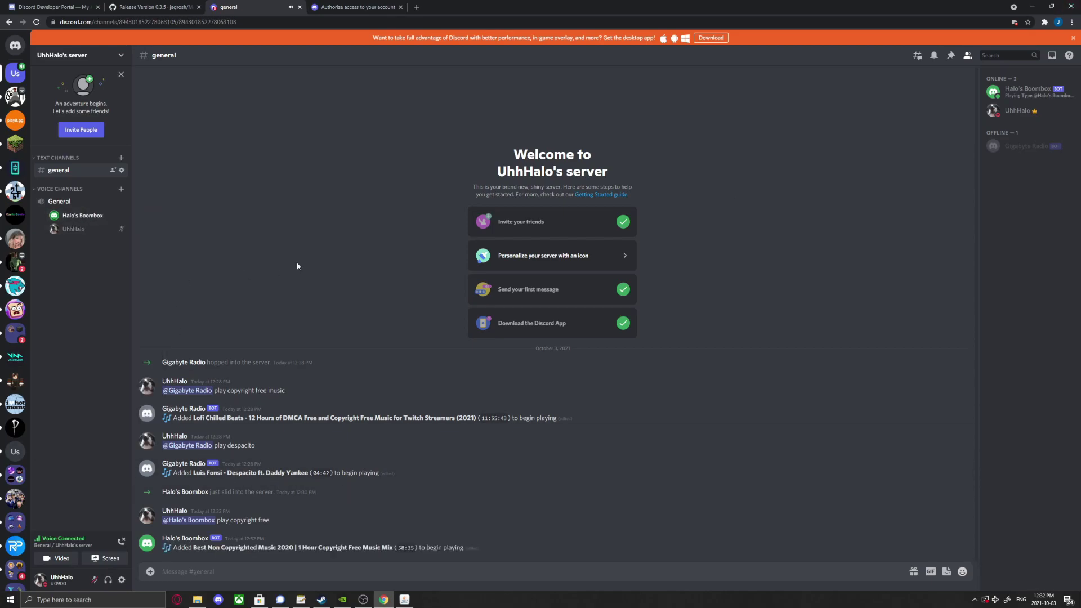
right_click(84, 216)
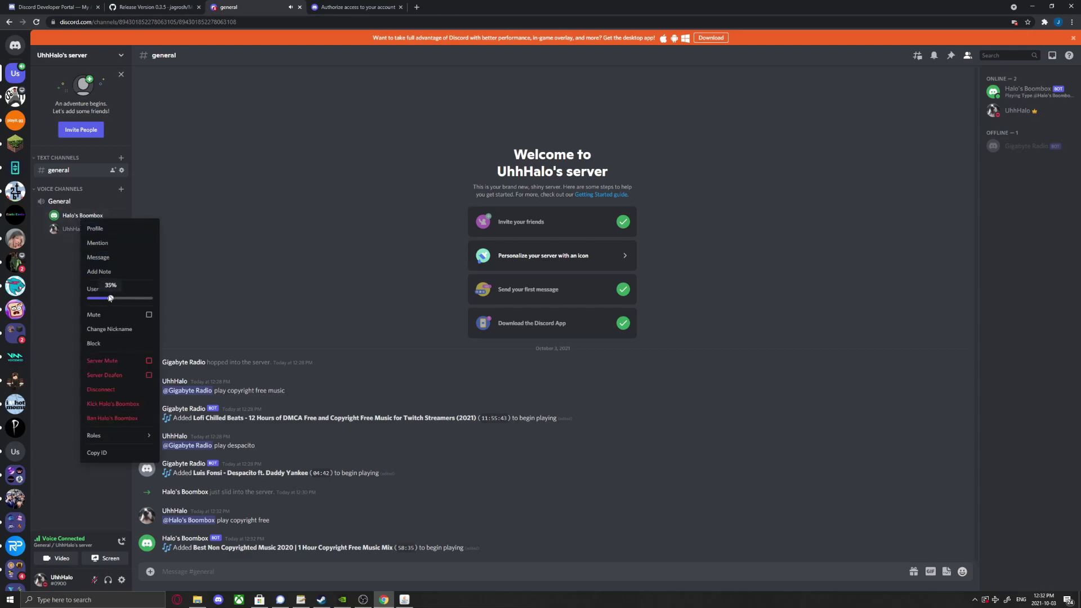
drag(111, 297, 121, 298)
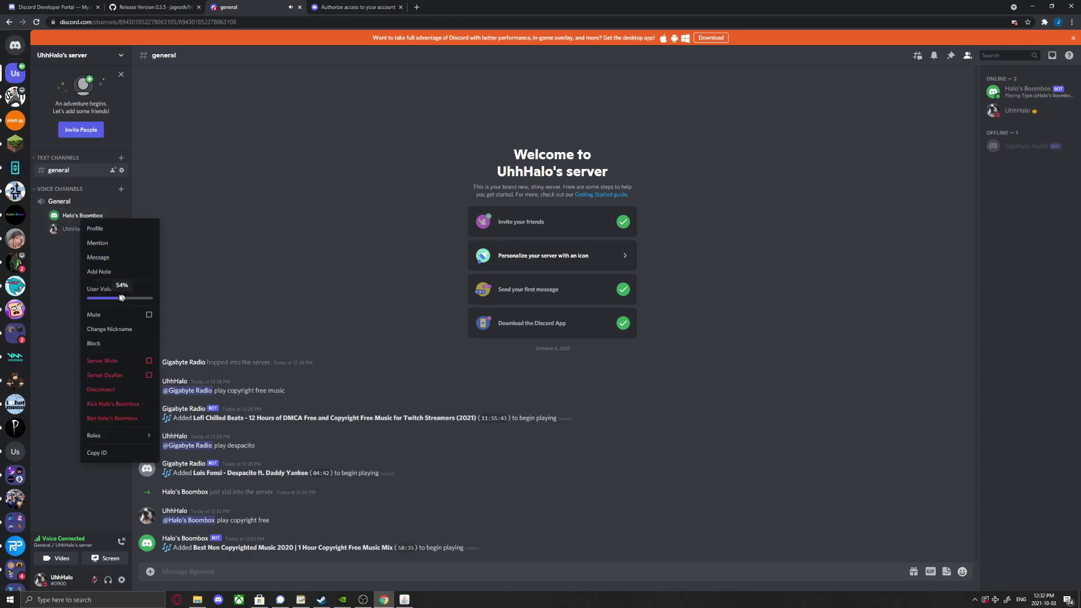
click(274, 186)
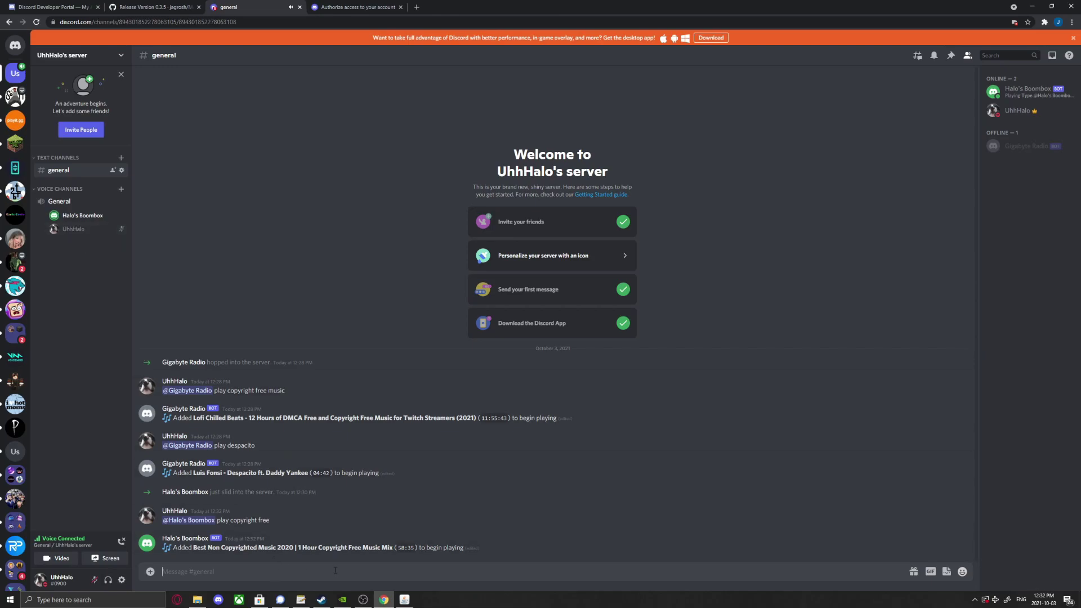
text(@H)
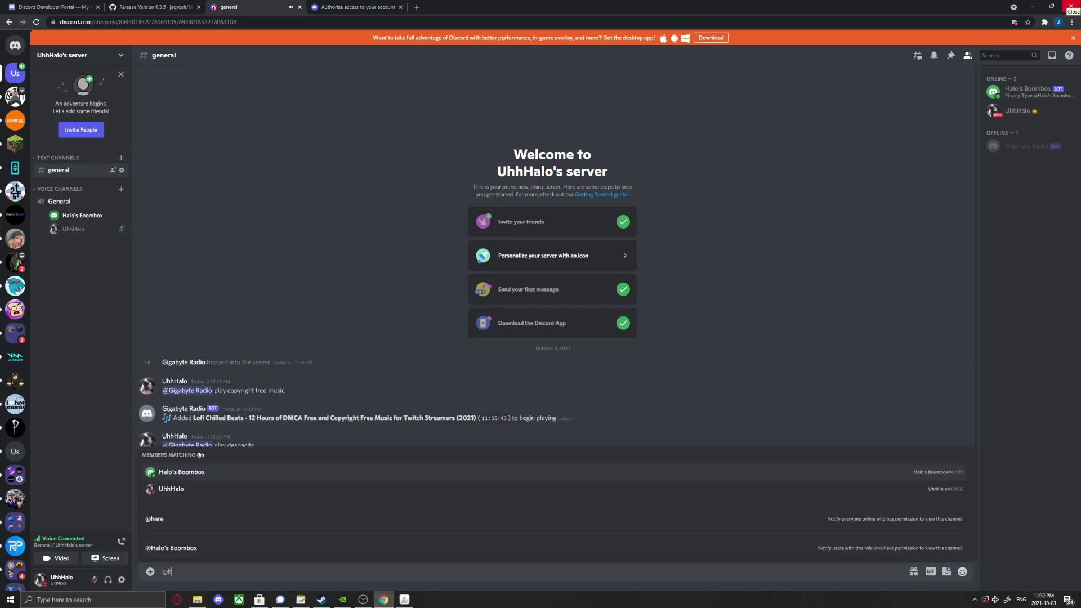
key(Return)
key(Return)
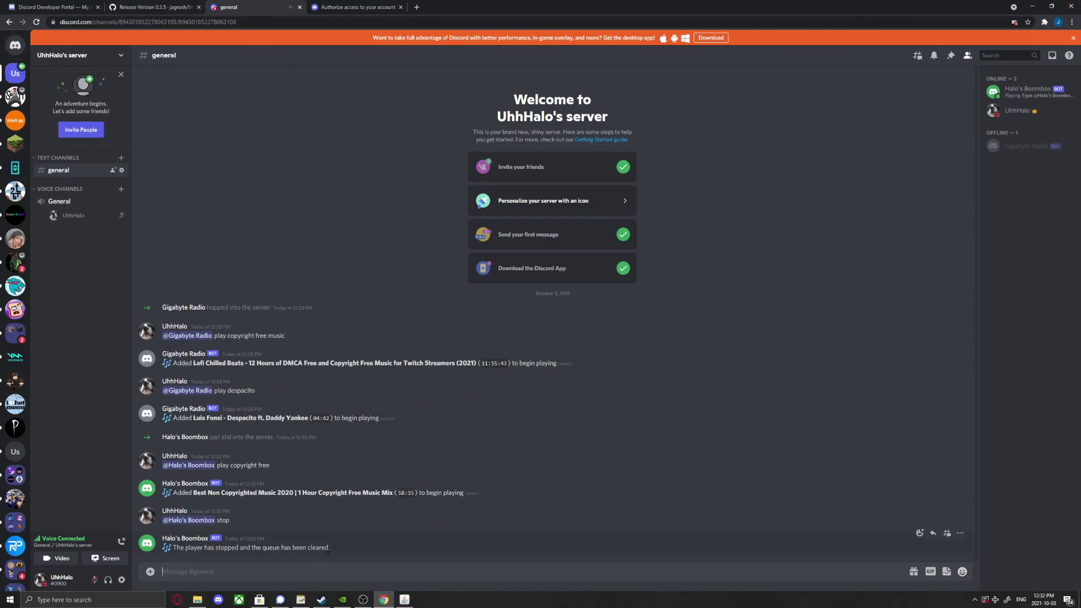
drag(331, 548, 171, 552)
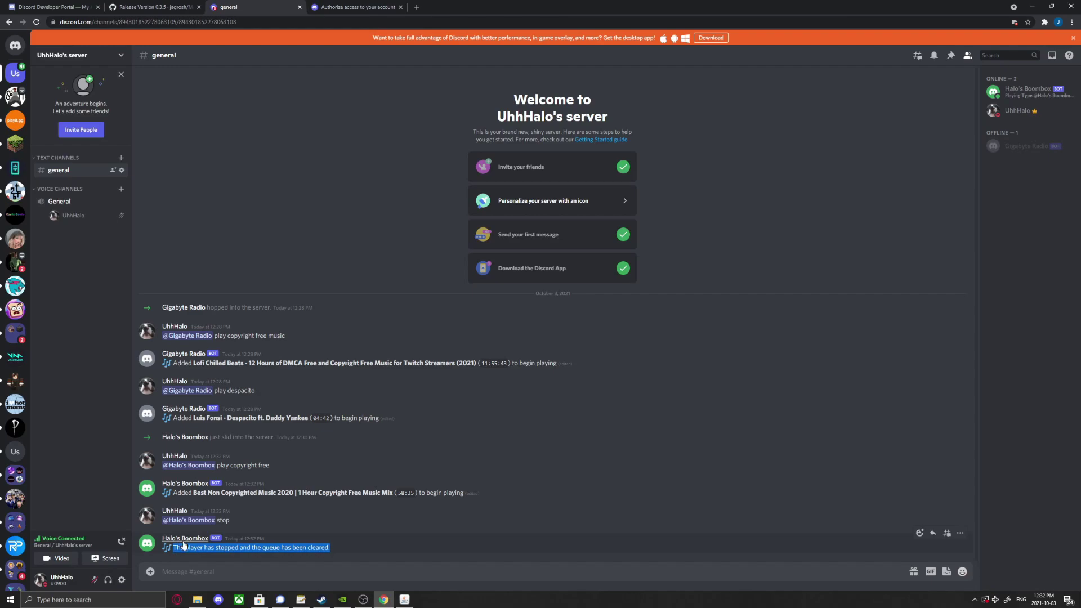